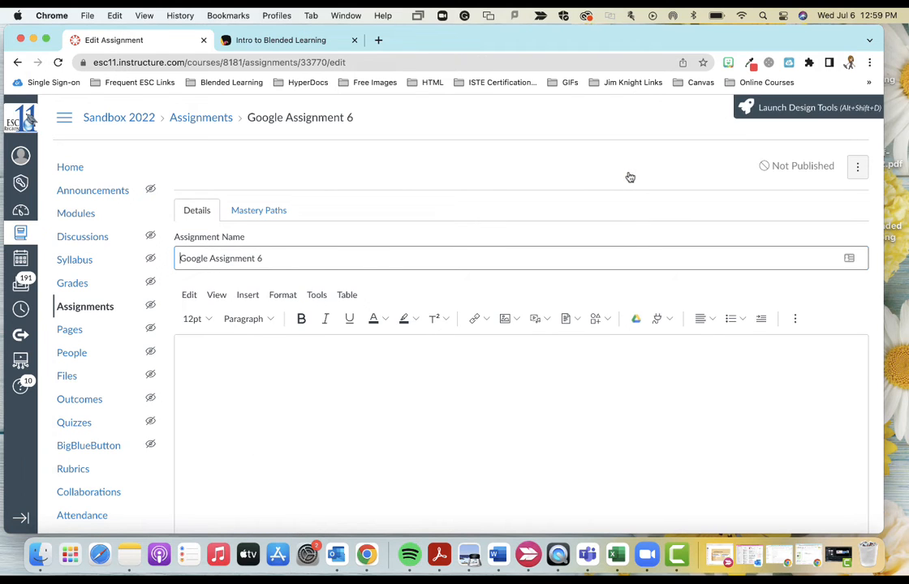
- Write a description telling students to click on the Google Assignment, complete their copy of the template modeled in class, and turn it in for credit
{"action": "scroll", "coordinate": [420, 320], "scroll_direction": "down", "scroll_amount": 2}
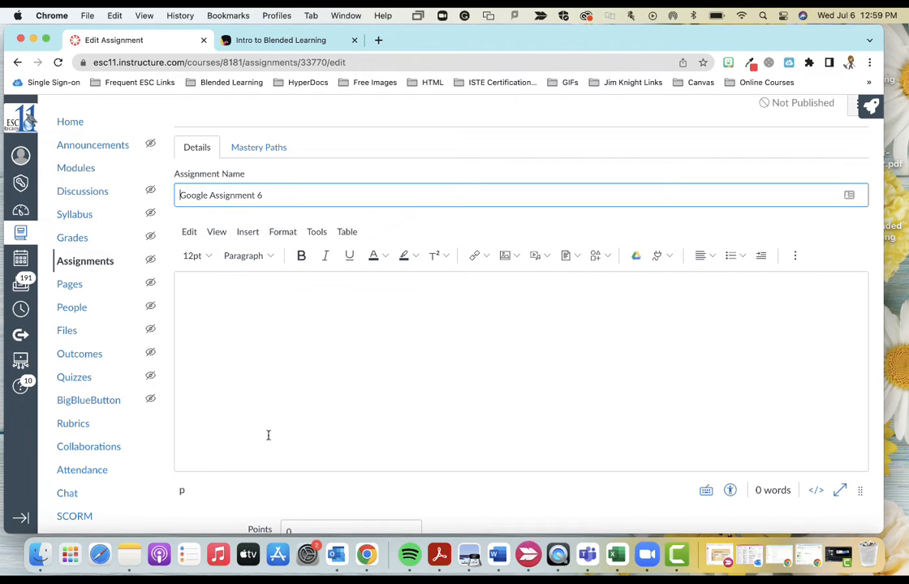
{"action": "left_click", "coordinate": [214, 304]}
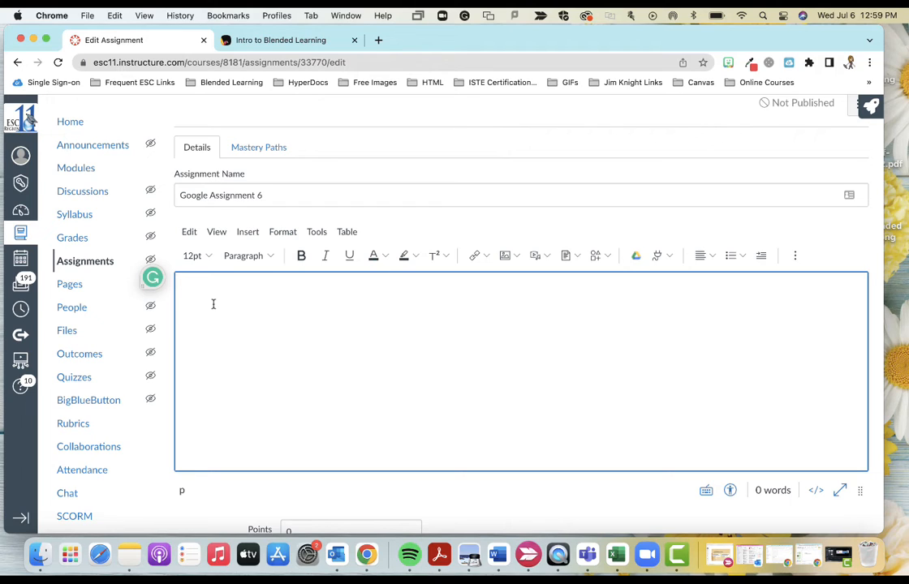
{"action": "type", "text": "Please click on the Google Assignment to get started.  You will have a copy of the template that I modeled in class.  Please be sure to complete your template and then turn it in for credit."}
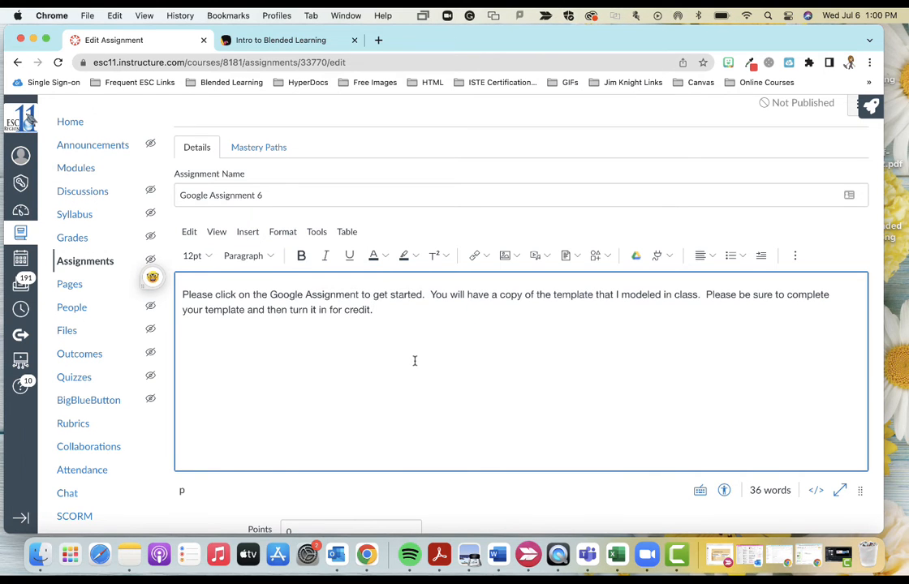
- Set the assignment's points to 100 and display the grade as Percentage
{"action": "scroll", "coordinate": [415, 360], "scroll_direction": "down", "scroll_amount": 10}
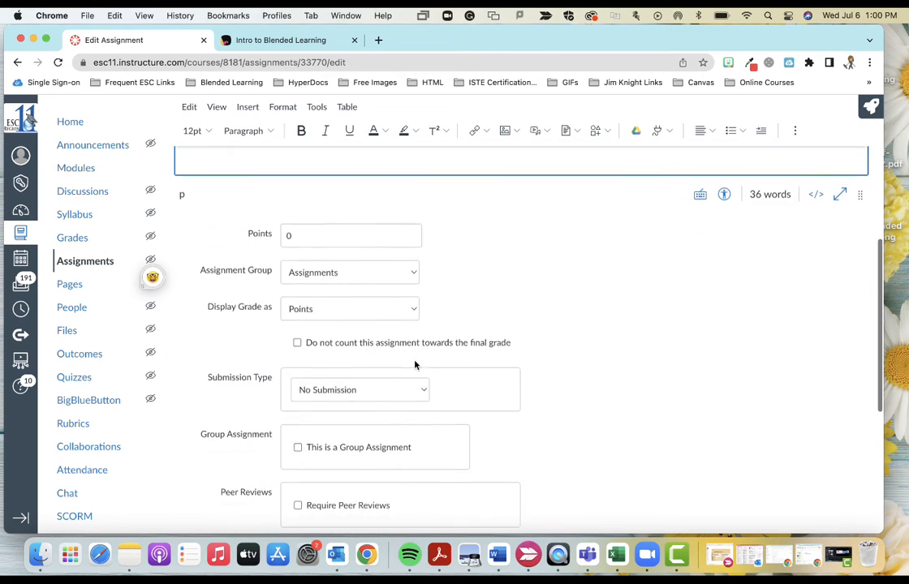
{"action": "scroll", "coordinate": [415, 365], "scroll_direction": "down", "scroll_amount": 2}
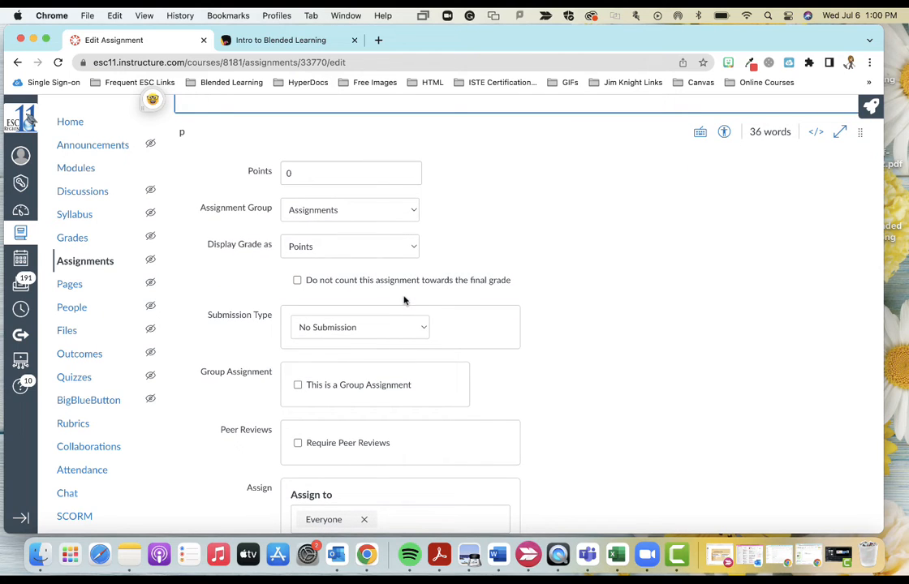
{"action": "left_click_drag", "start_coordinate": [304, 172], "coordinate": [242, 169]}
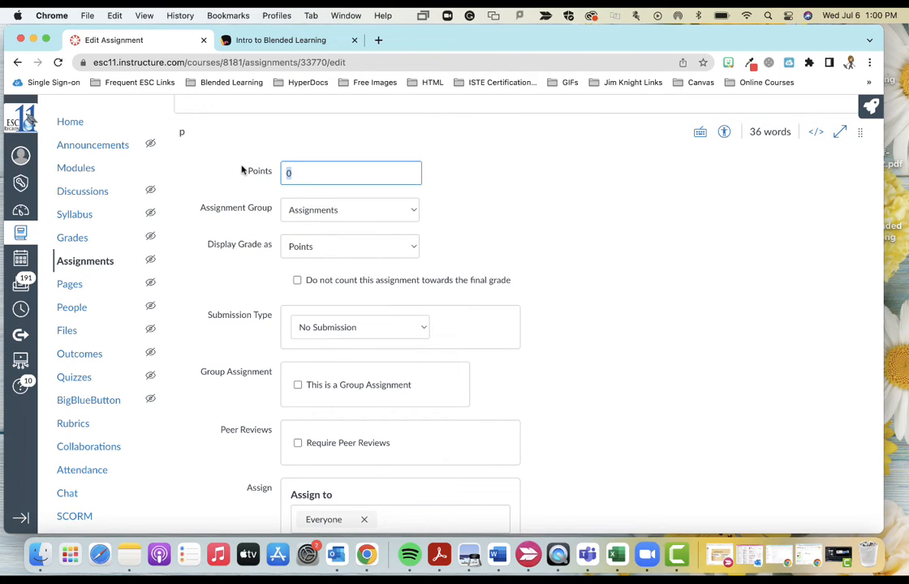
{"action": "type", "text": "100"}
{"action": "left_click", "coordinate": [407, 244]}
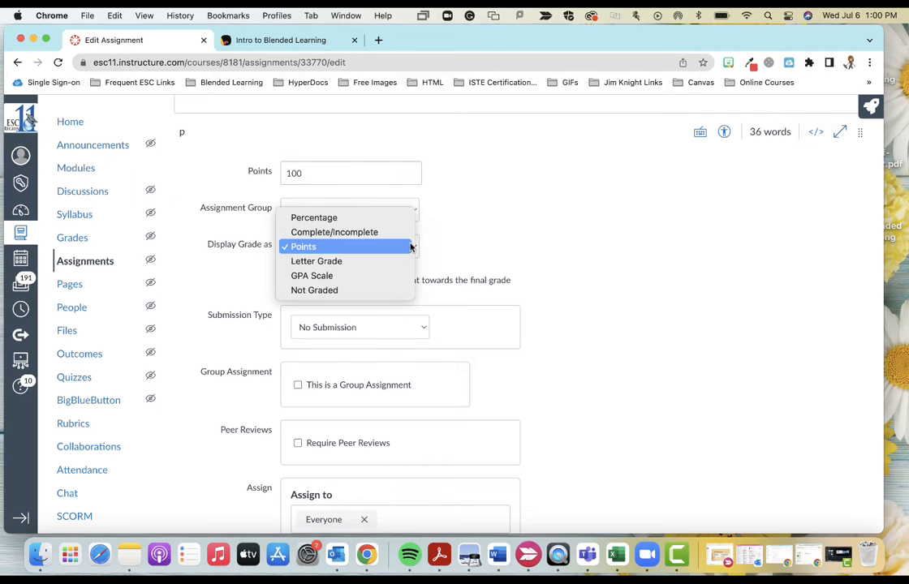
{"action": "left_click", "coordinate": [351, 218]}
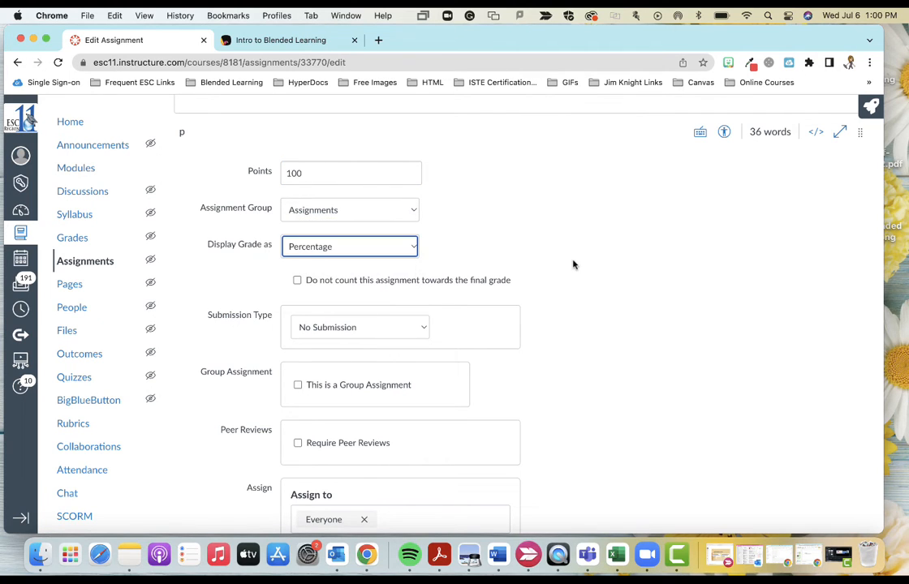
- Set the assignment's submission type to External Tool
{"action": "scroll", "coordinate": [589, 325], "scroll_direction": "down", "scroll_amount": 3}
{"action": "scroll", "coordinate": [588, 325], "scroll_direction": "down", "scroll_amount": 2}
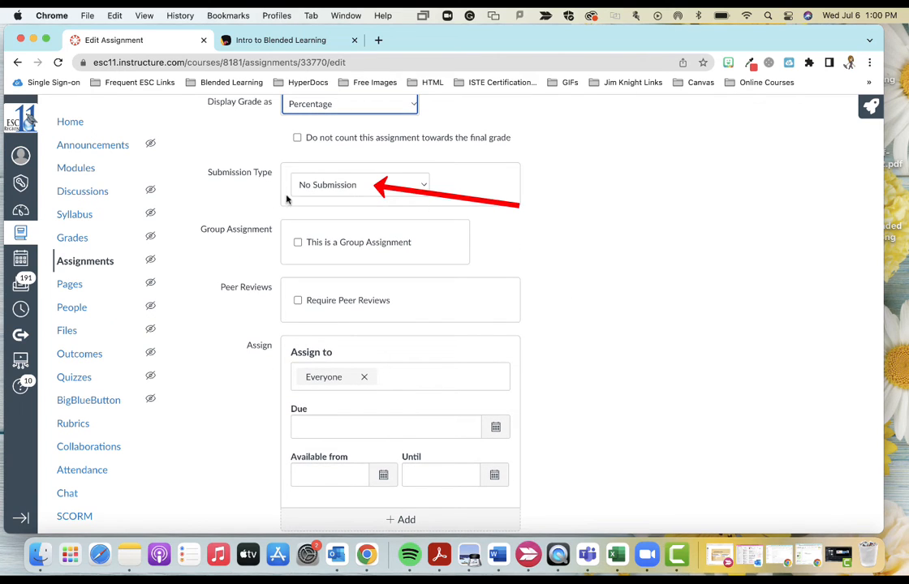
{"action": "left_click", "coordinate": [361, 180]}
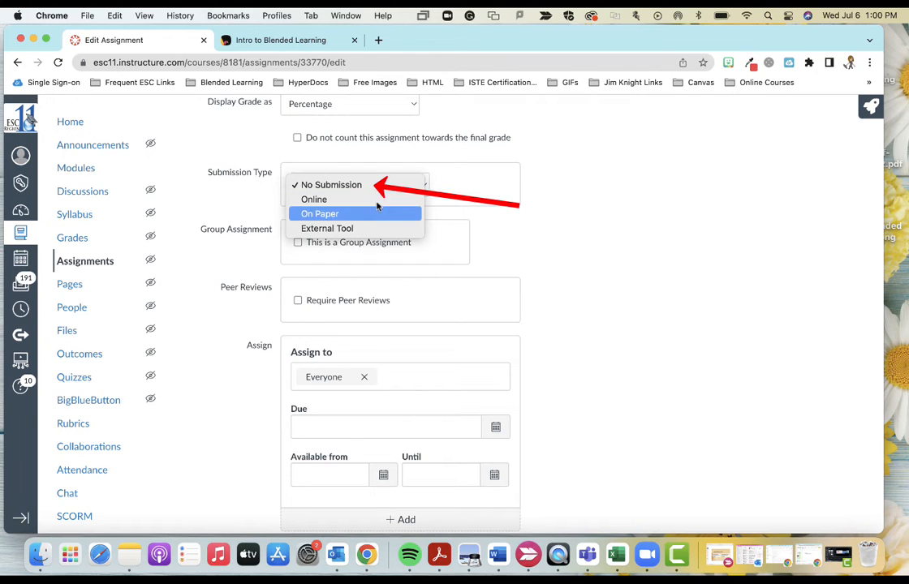
{"action": "left_click", "coordinate": [351, 228]}
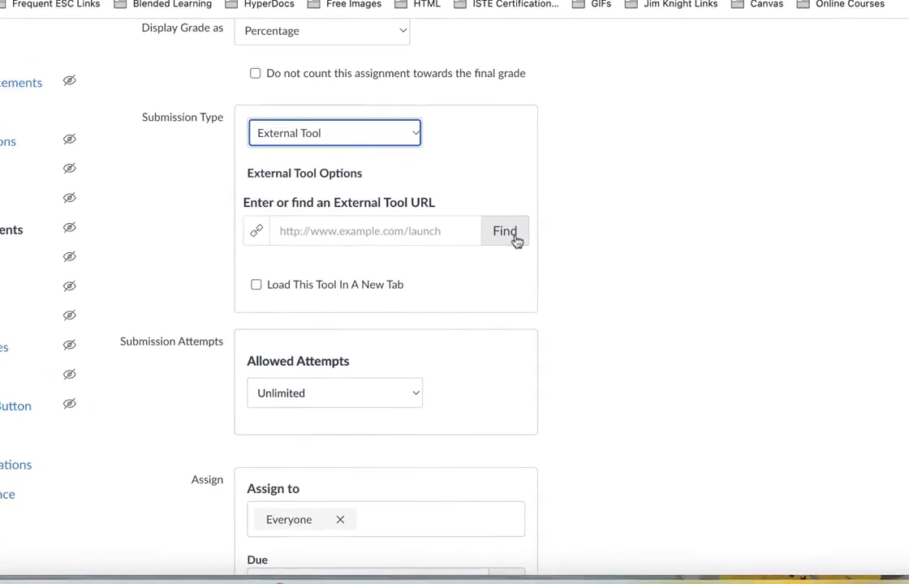
- Find Google Assignments (LTI 1.3) among the external tools and continue with the listed Google account
{"action": "left_click", "coordinate": [502, 270]}
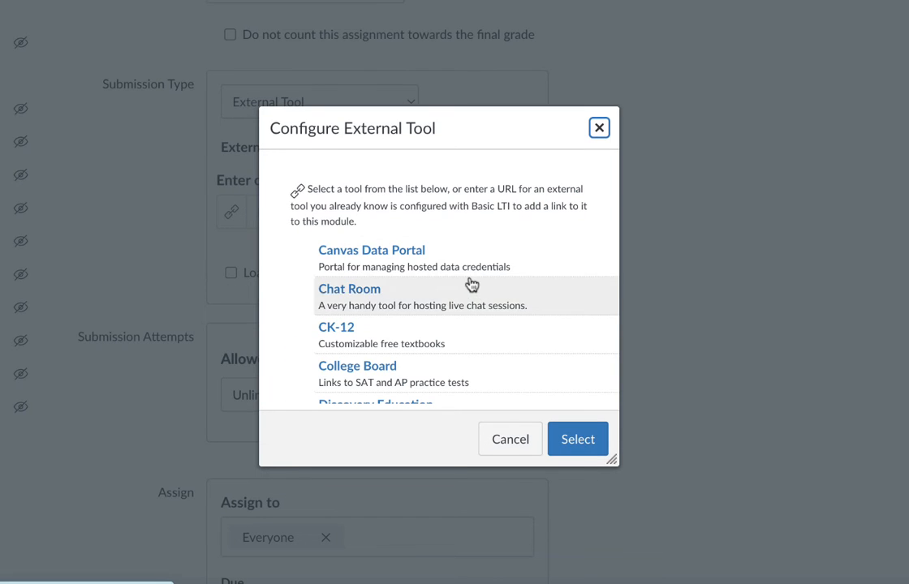
{"action": "scroll", "coordinate": [464, 335], "scroll_direction": "down", "scroll_amount": 3}
{"action": "scroll", "coordinate": [464, 336], "scroll_direction": "down", "scroll_amount": 10}
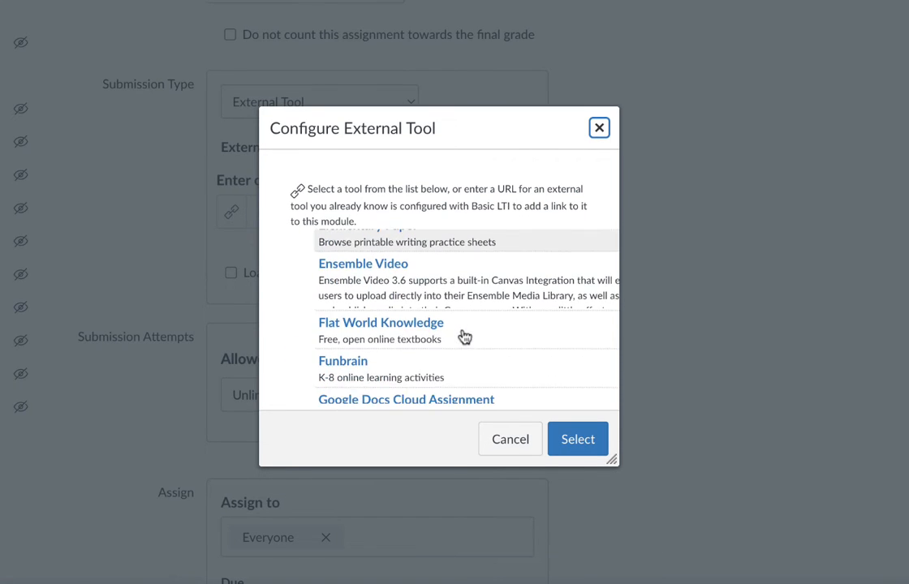
{"action": "left_click", "coordinate": [382, 294]}
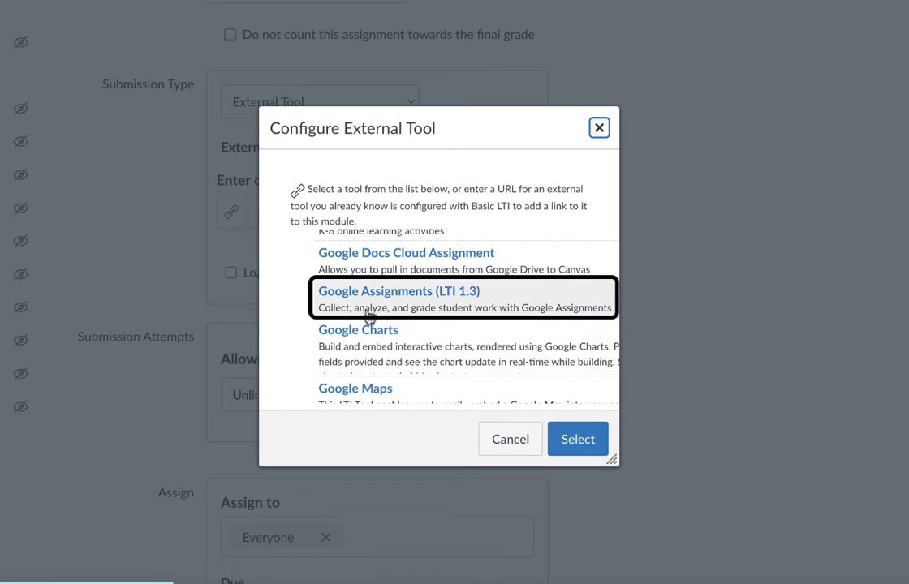
{"action": "left_click", "coordinate": [451, 298]}
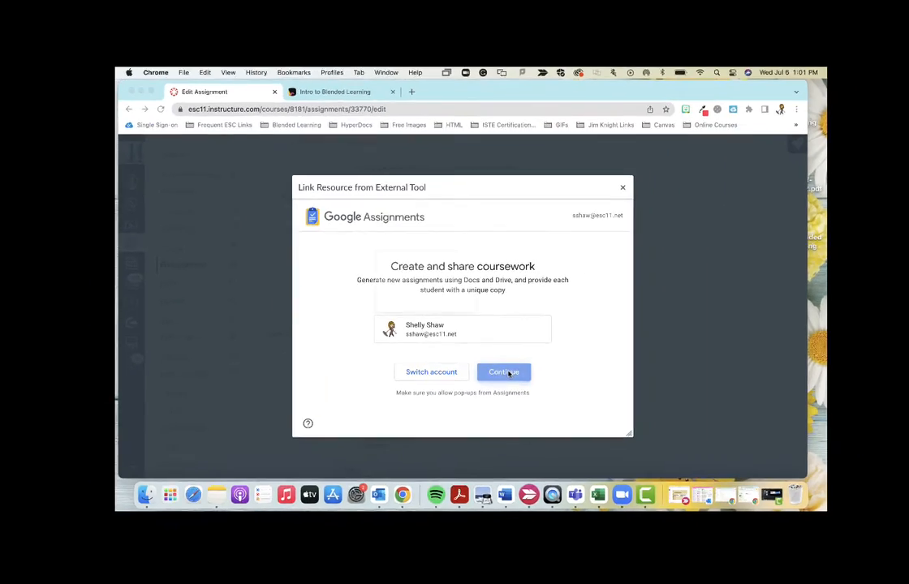
{"action": "left_click", "coordinate": [514, 406]}
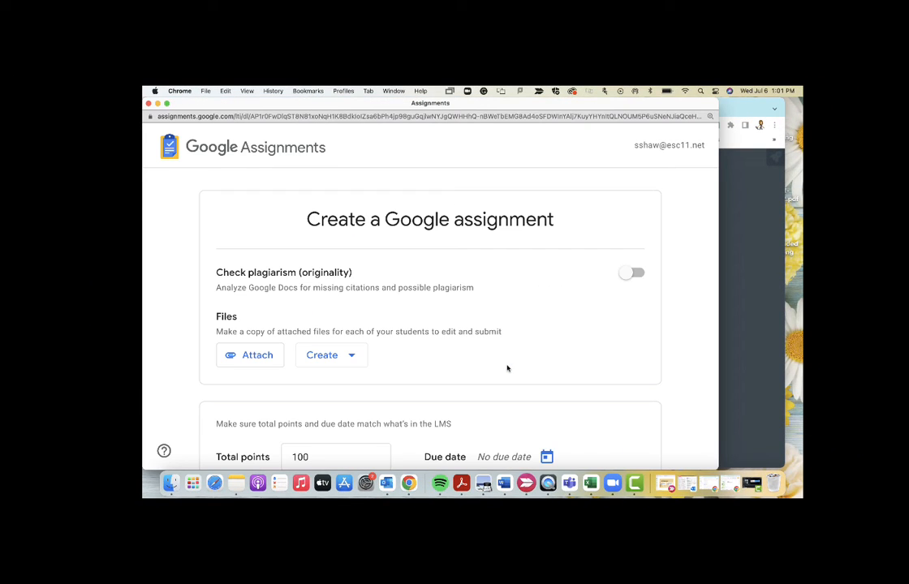
{"action": "scroll", "coordinate": [458, 324], "scroll_direction": "down", "scroll_amount": 3}
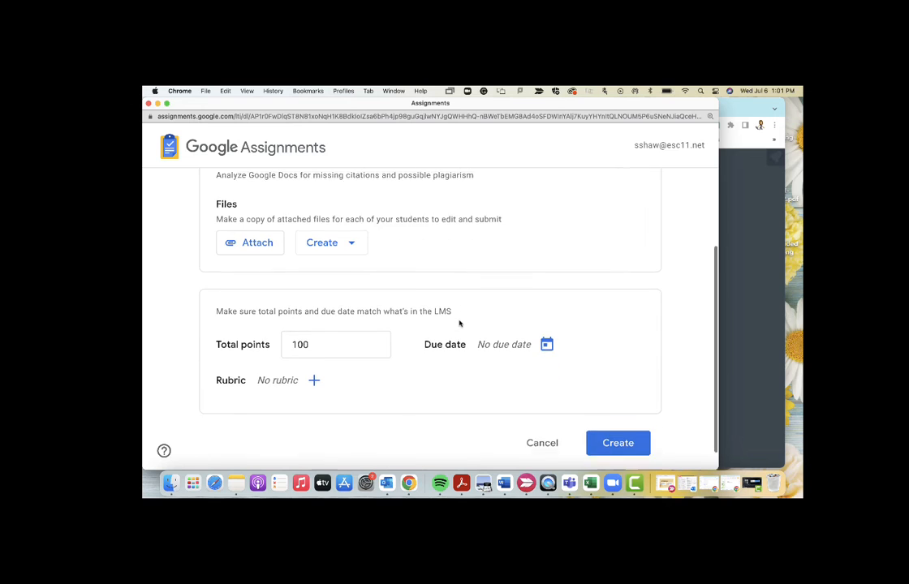
{"action": "scroll", "coordinate": [459, 323], "scroll_direction": "up", "scroll_amount": 2}
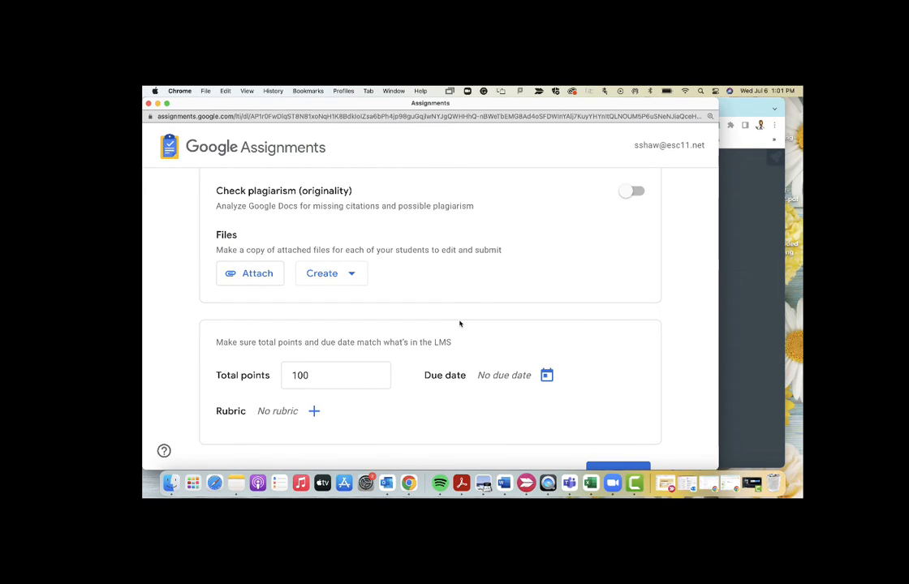
{"action": "scroll", "coordinate": [453, 316], "scroll_direction": "up", "scroll_amount": 2}
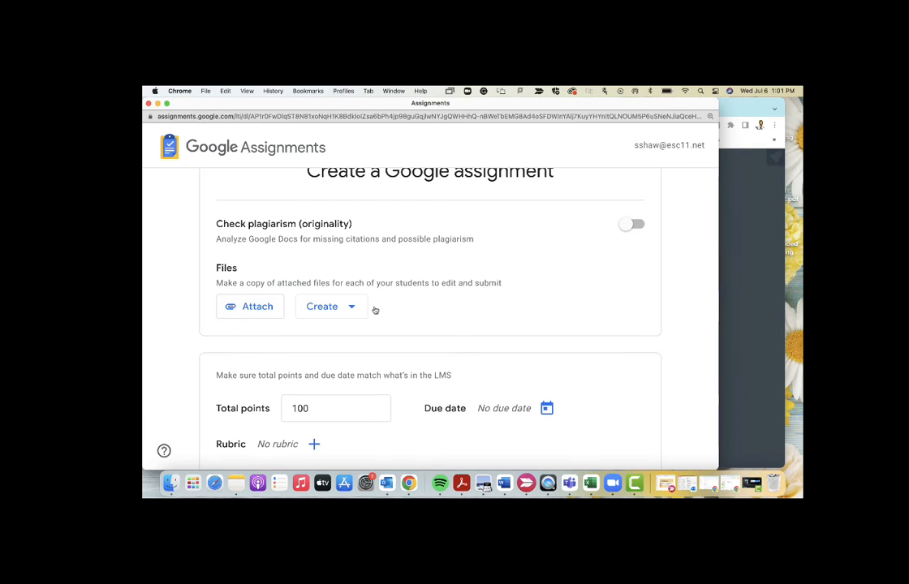
{"action": "left_click", "coordinate": [354, 309]}
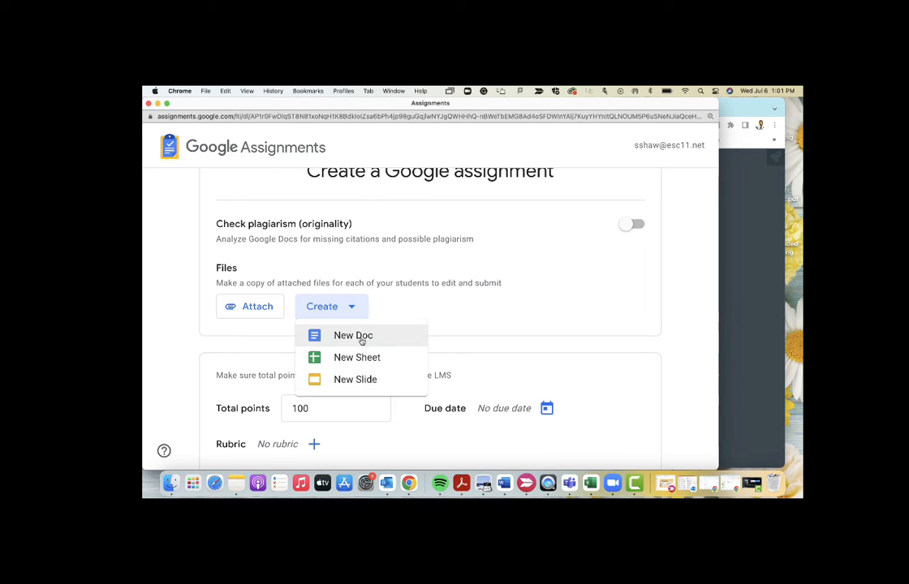
{"action": "left_click", "coordinate": [440, 305]}
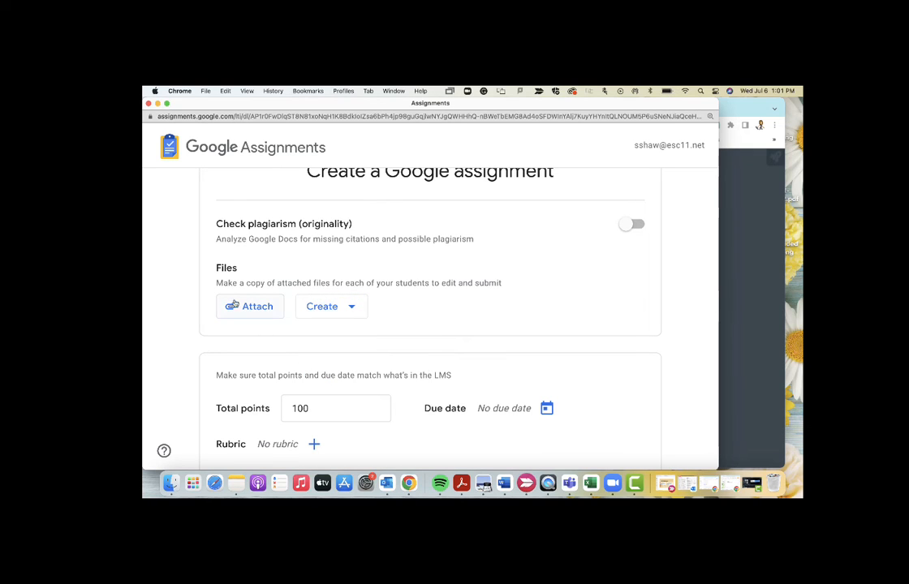
- Attach the recent Google Drive file "quadrants for Blended Learning" to the Google assignment
{"action": "scroll", "coordinate": [270, 329], "scroll_direction": "down", "scroll_amount": 1}
{"action": "left_click", "coordinate": [257, 284]}
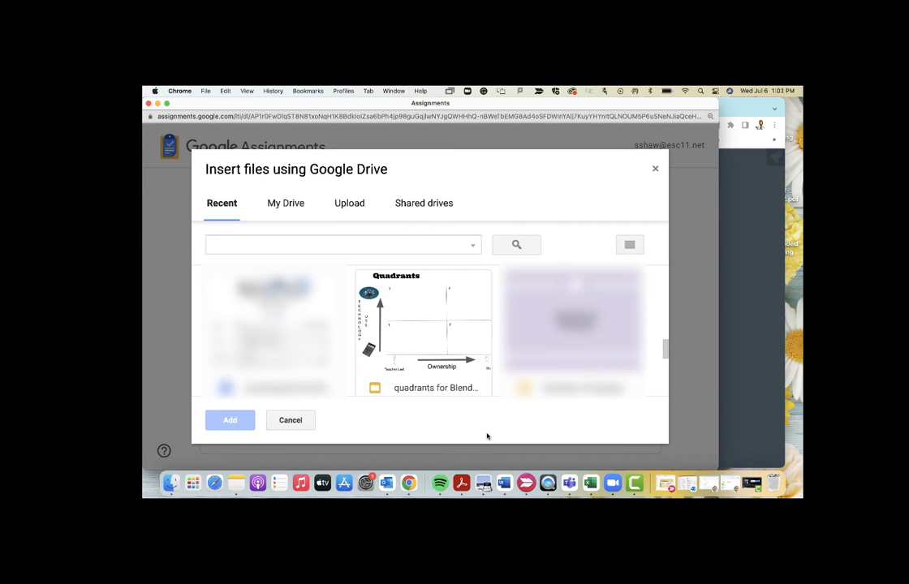
{"action": "left_click", "coordinate": [399, 369]}
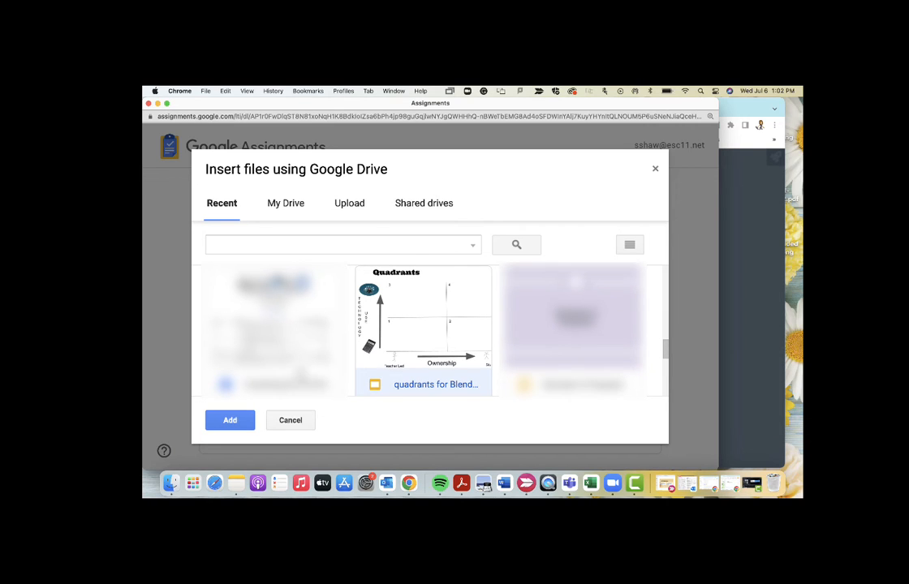
{"action": "left_click", "coordinate": [230, 421]}
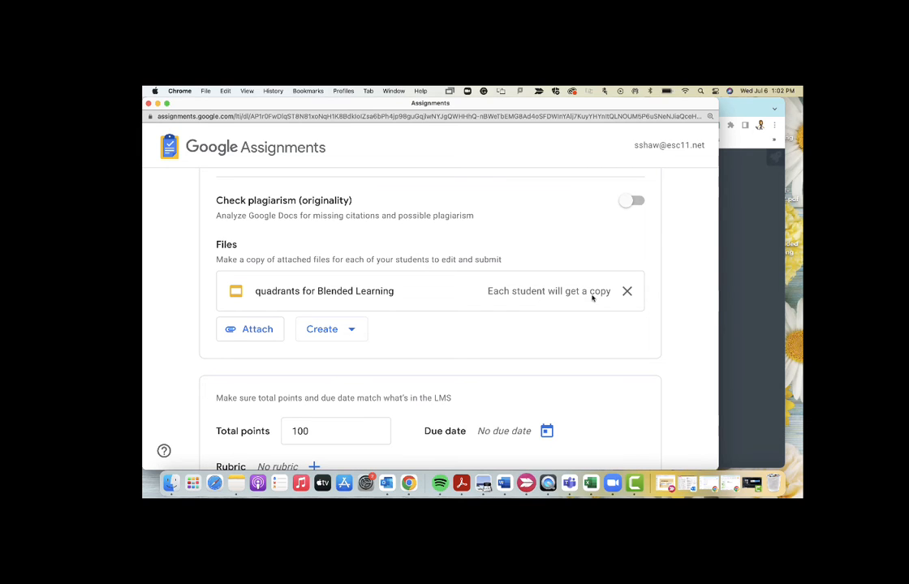
- Set the Google assignment's due date to Jul 8, 2022, keeping the time at 11:59 PM
{"action": "scroll", "coordinate": [545, 311], "scroll_direction": "down", "scroll_amount": 3}
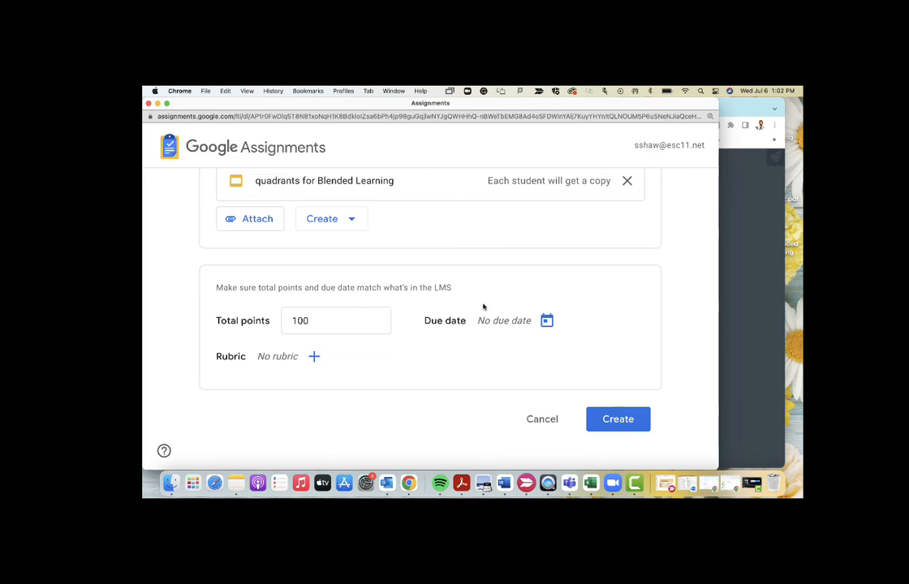
{"action": "left_click", "coordinate": [546, 321]}
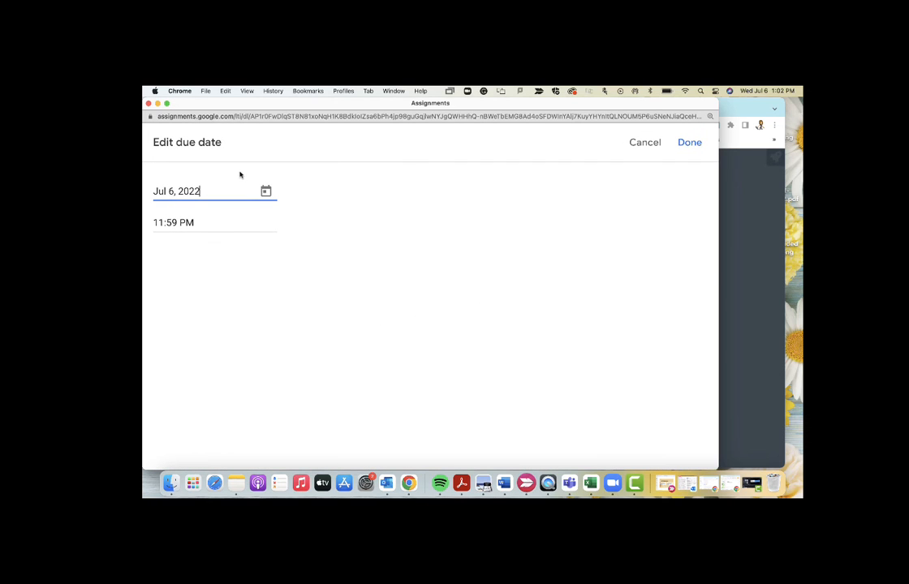
{"action": "left_click", "coordinate": [266, 193]}
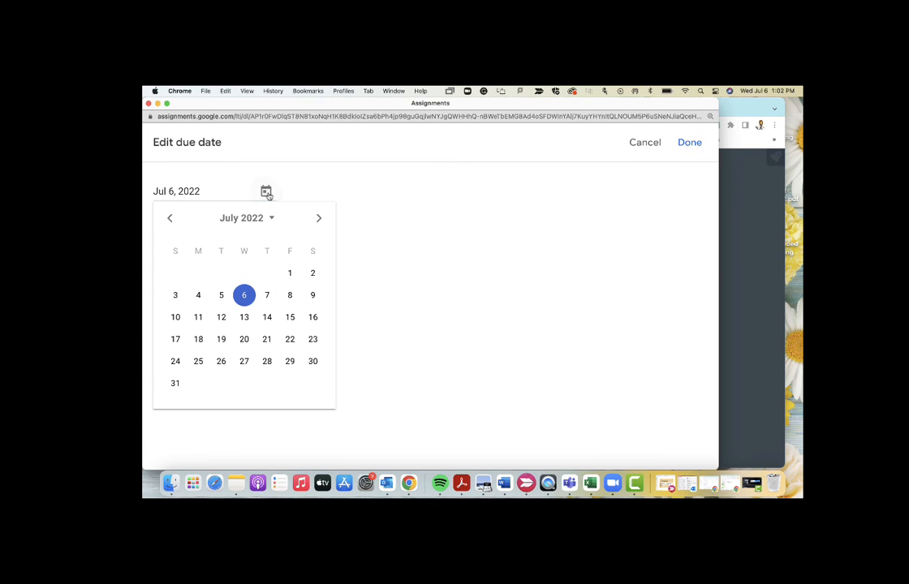
{"action": "left_click", "coordinate": [290, 295]}
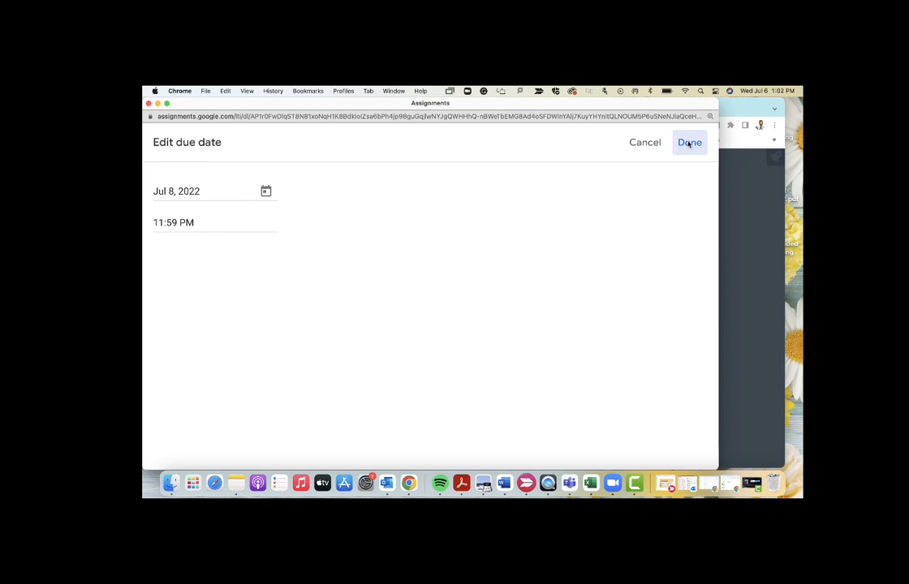
{"action": "left_click", "coordinate": [690, 143]}
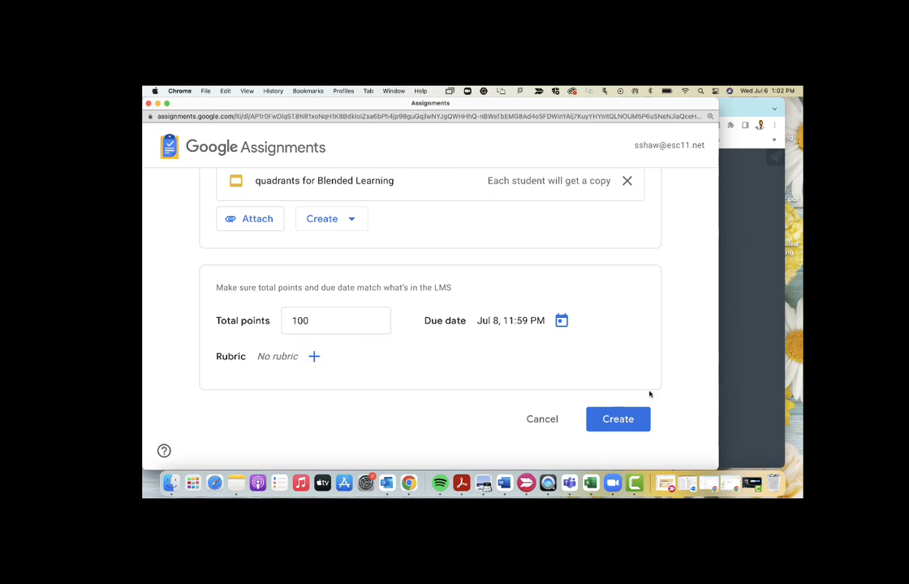
- Create the Google assignment and link it as the external tool for submissions
{"action": "left_click", "coordinate": [619, 419]}
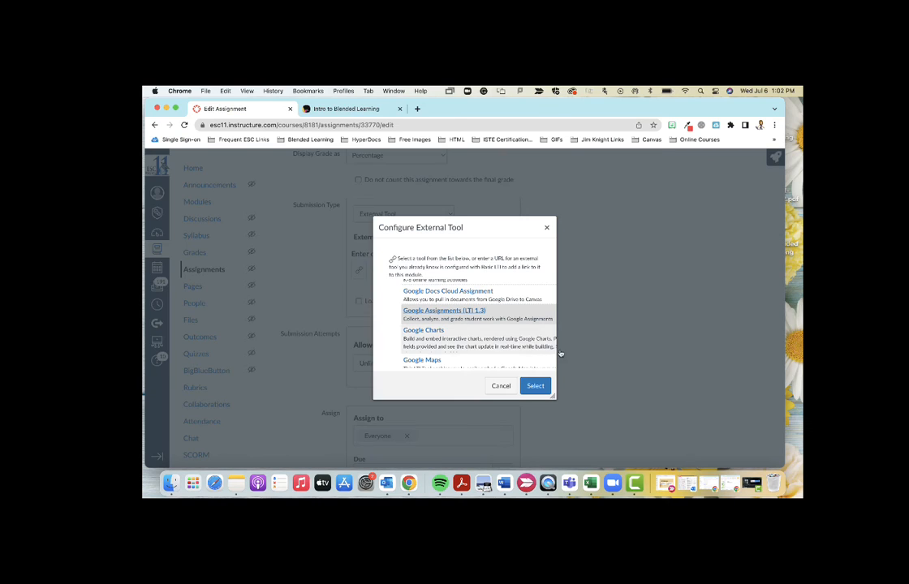
{"action": "left_click", "coordinate": [533, 386]}
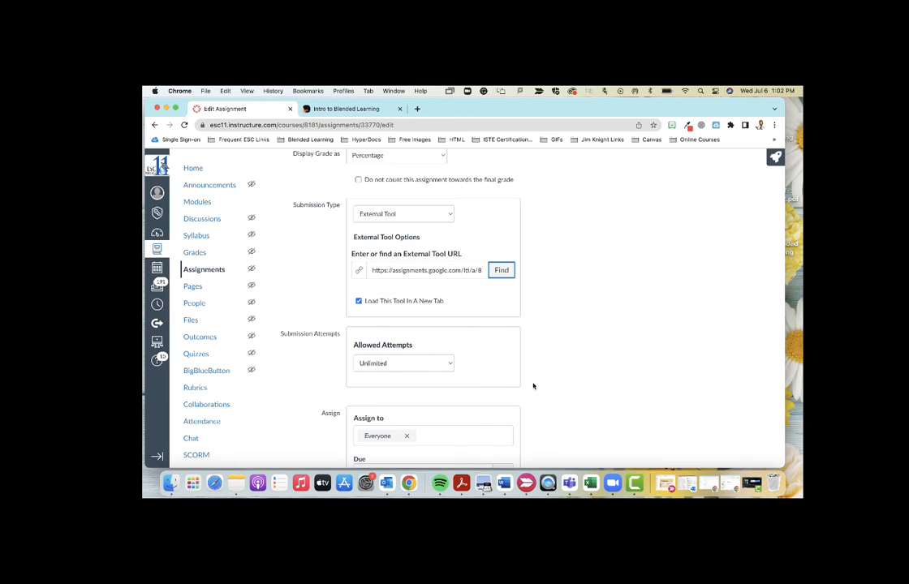
- Set the Canvas due date for everyone to Jul 8, 2022, then save and publish the assignment
{"action": "scroll", "coordinate": [533, 386], "scroll_direction": "down", "scroll_amount": 5}
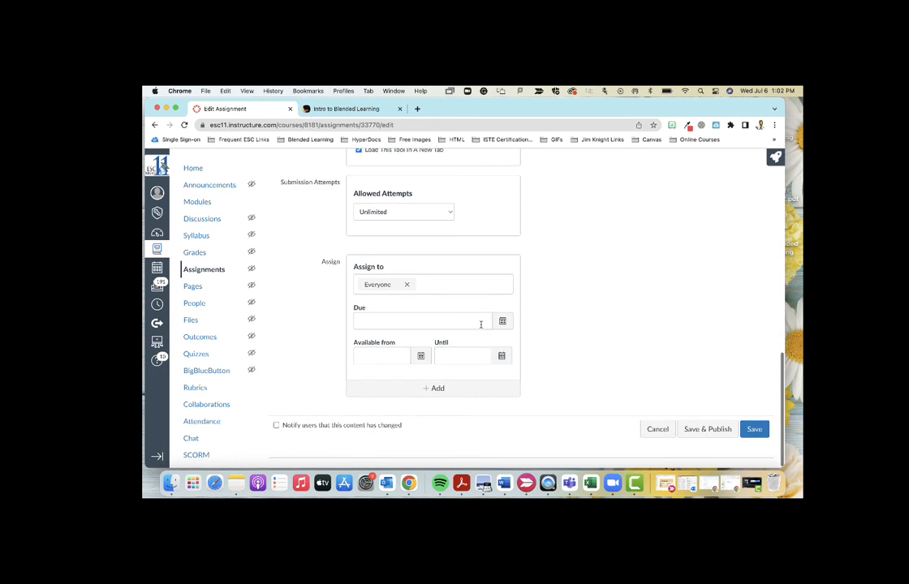
{"action": "left_click", "coordinate": [504, 323]}
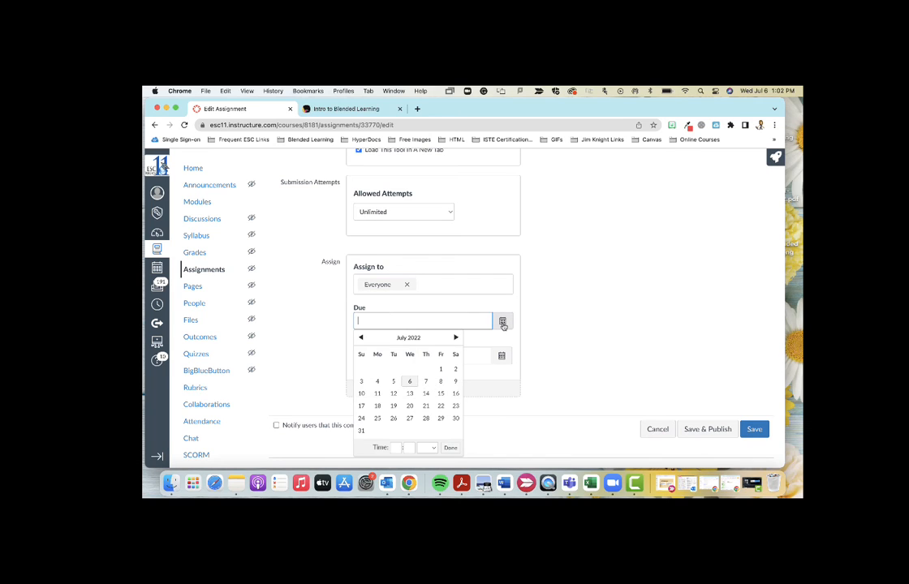
{"action": "left_click", "coordinate": [441, 381]}
{"action": "left_click", "coordinate": [553, 316]}
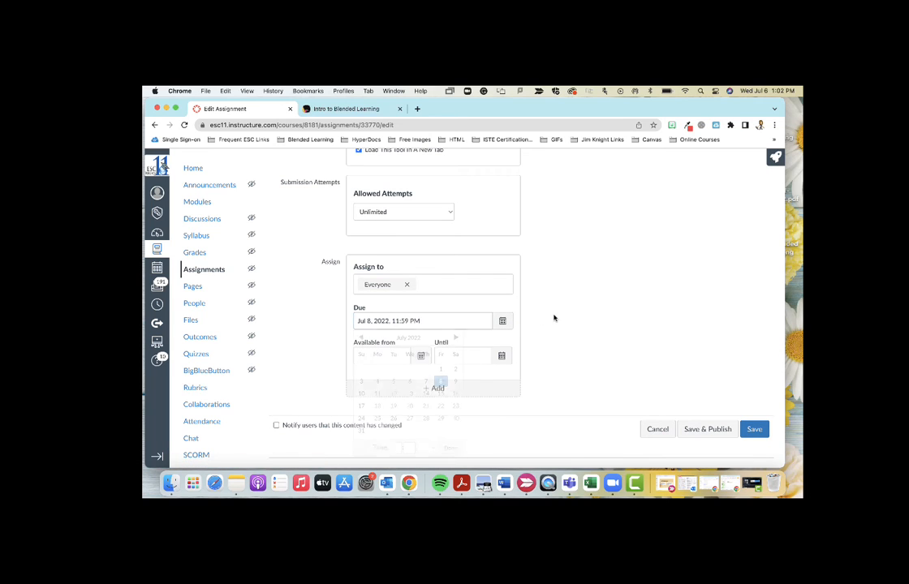
{"action": "left_click", "coordinate": [698, 431]}
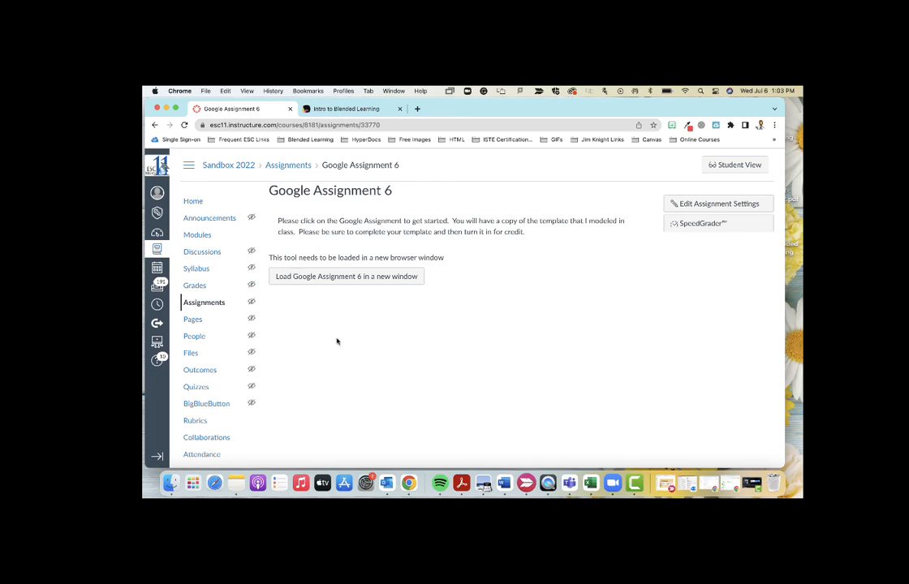
- Load Google Assignment 6 in a new window and review its points, due date, attached file and student submissions area
{"action": "left_click", "coordinate": [330, 278]}
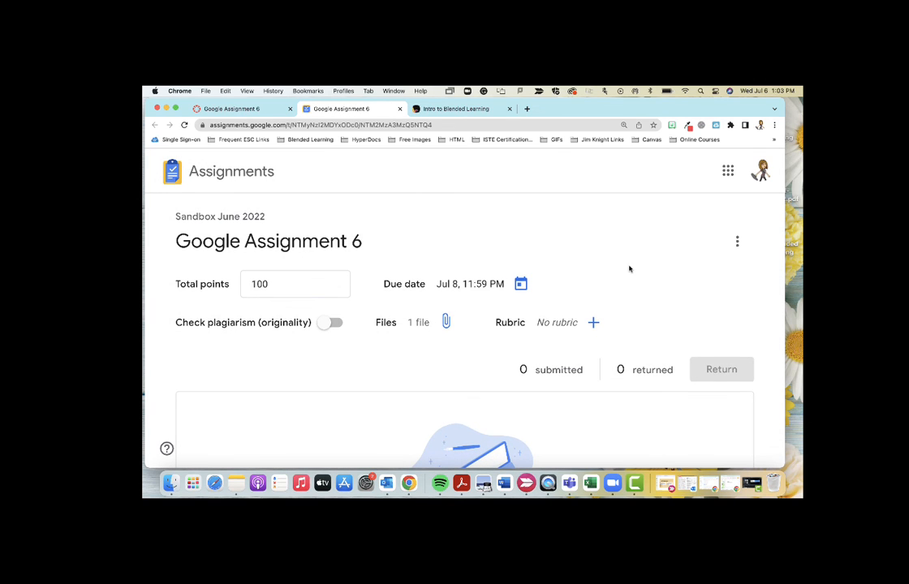
{"action": "scroll", "coordinate": [629, 269], "scroll_direction": "down", "scroll_amount": 2}
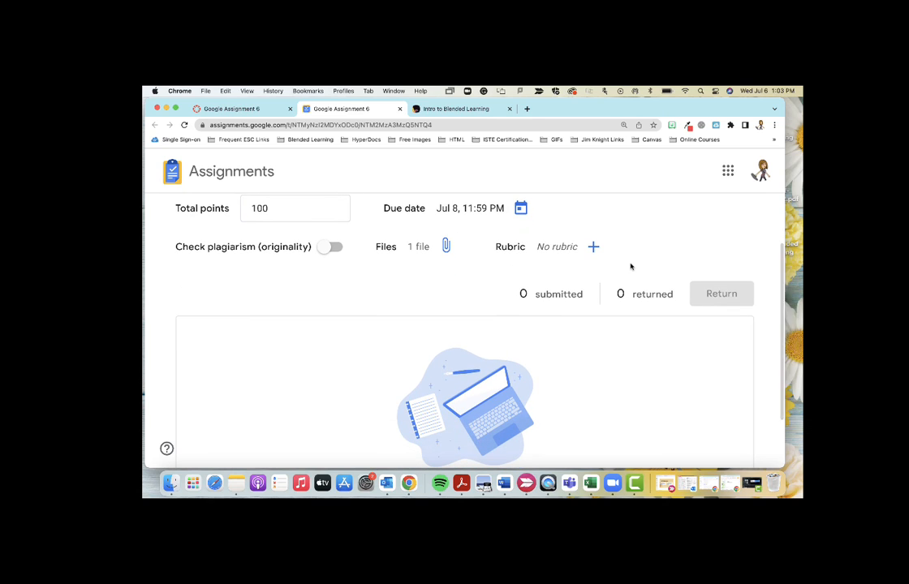
{"action": "scroll", "coordinate": [630, 265], "scroll_direction": "down", "scroll_amount": 1}
{"action": "scroll", "coordinate": [236, 317], "scroll_direction": "down", "scroll_amount": 1}
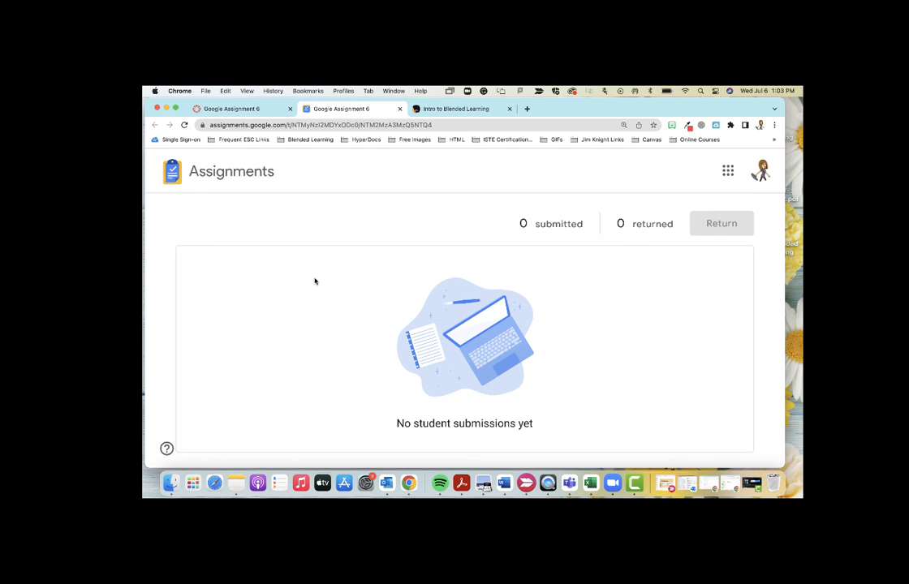
{"action": "scroll", "coordinate": [315, 281], "scroll_direction": "up", "scroll_amount": 4}
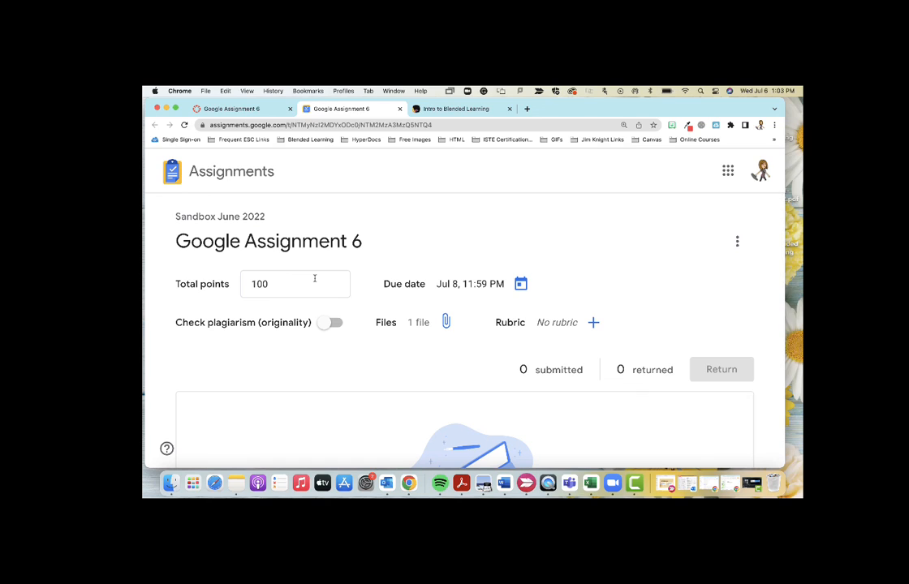